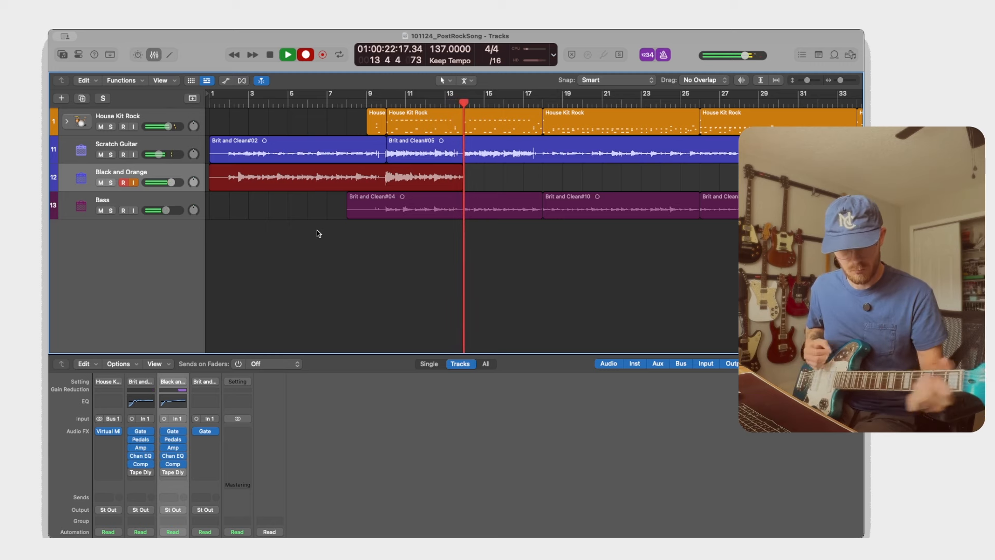
- Record the guitar part on the Black and Orange track through to the end of the take
{"action": "key", "text": "space"}
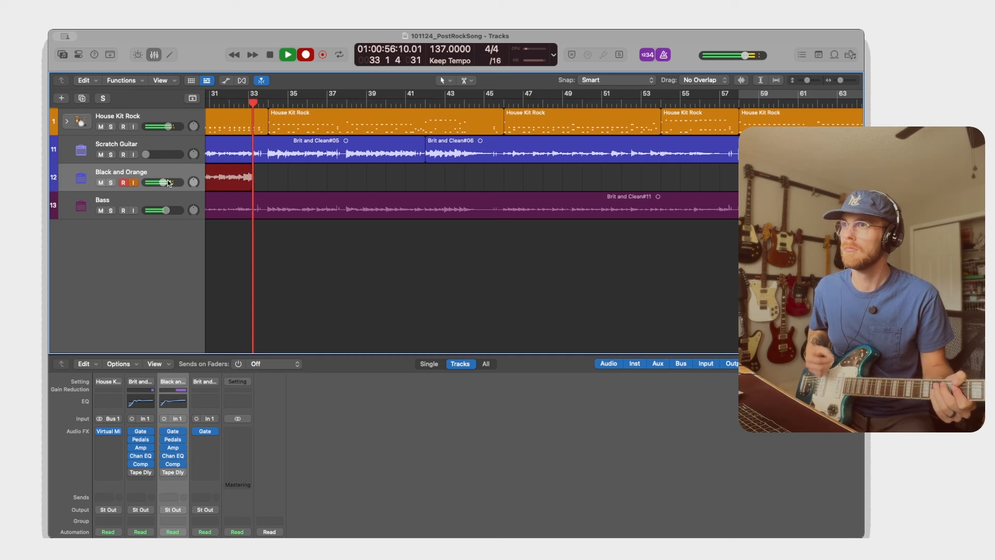
{"action": "key", "text": "space"}
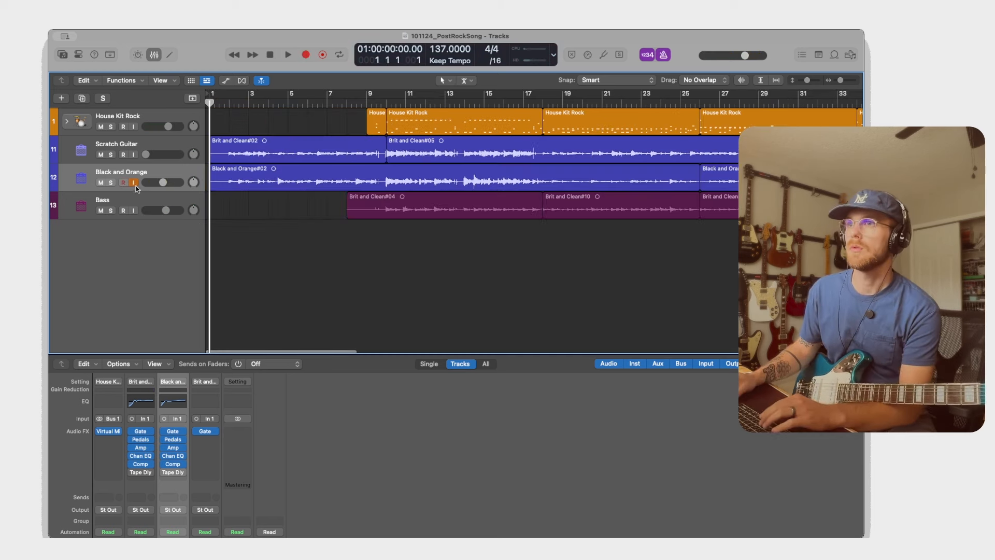
- Duplicate the Black and Orange track with input monitoring on, and open the copy's Pedals and Amp plug-ins
{"action": "key", "text": "super+d"}
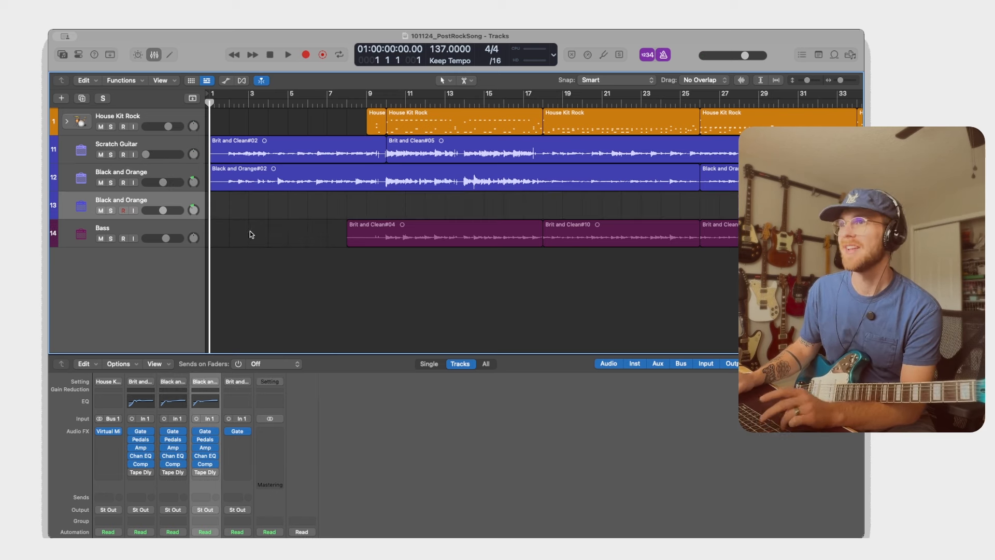
{"action": "left_click", "coordinate": [206, 441]}
{"action": "left_click", "coordinate": [135, 209]}
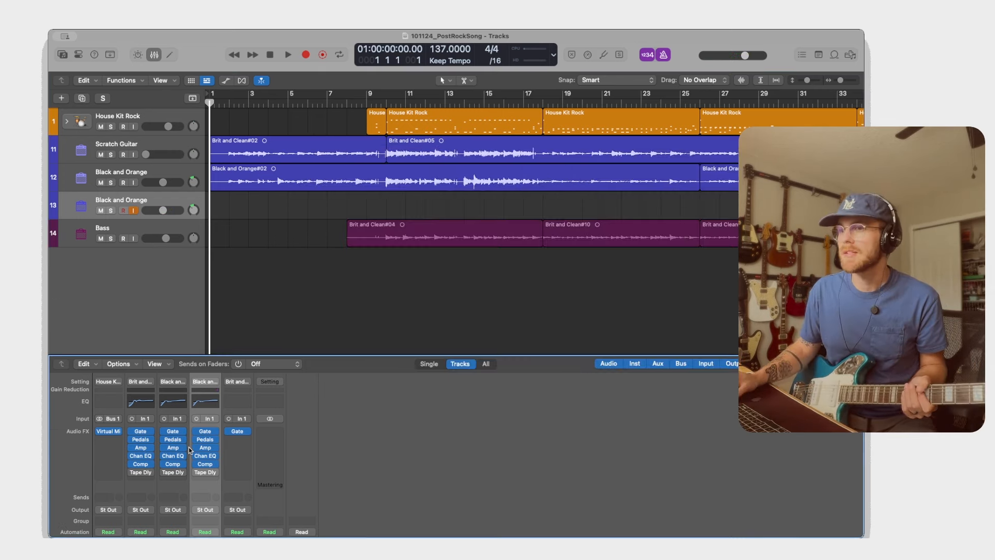
{"action": "left_click", "coordinate": [206, 447]}
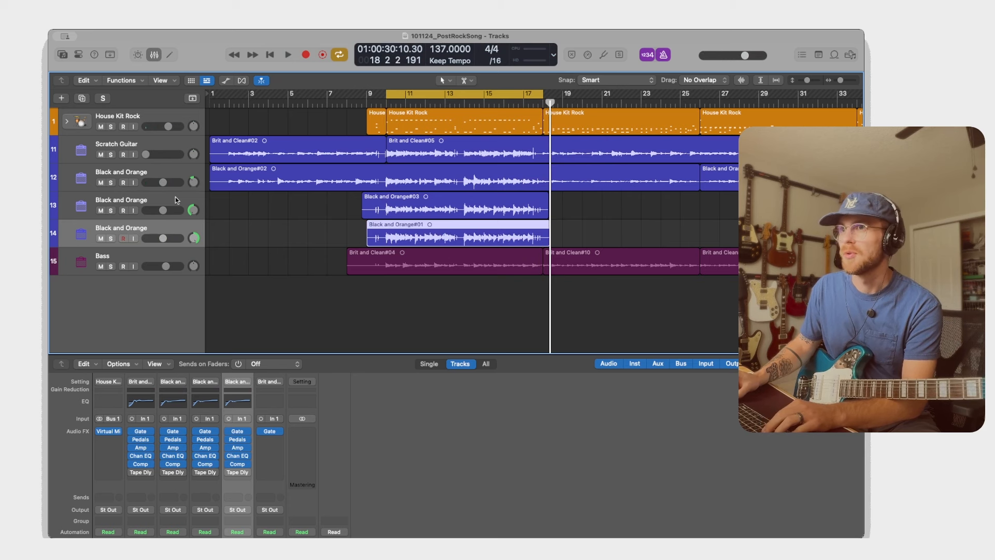
- Lower the volume of the two doubled Black and Orange tracks, 13 and 14, together by a small amount
{"action": "left_click", "coordinate": [175, 200]}
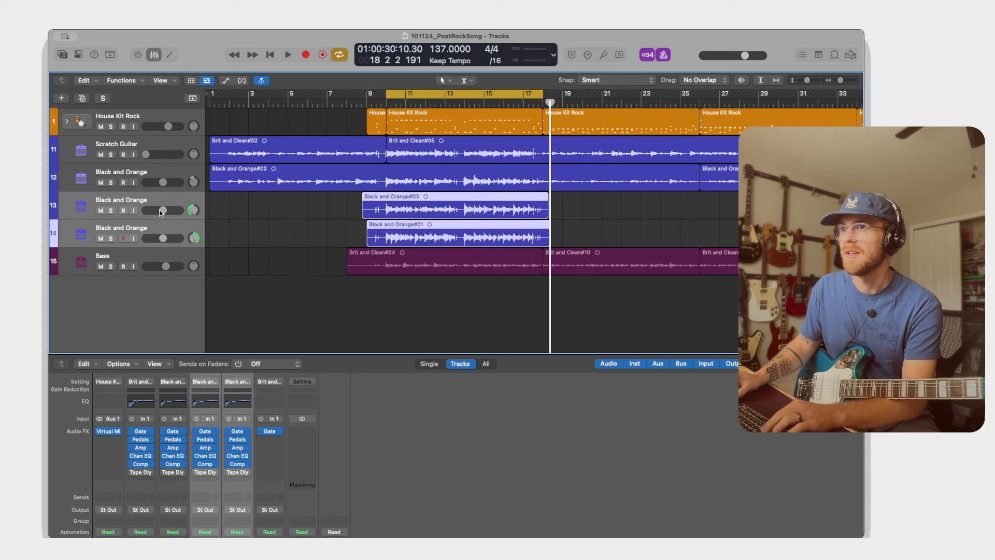
{"action": "left_click_drag", "start_coordinate": [162, 211], "coordinate": [161, 210]}
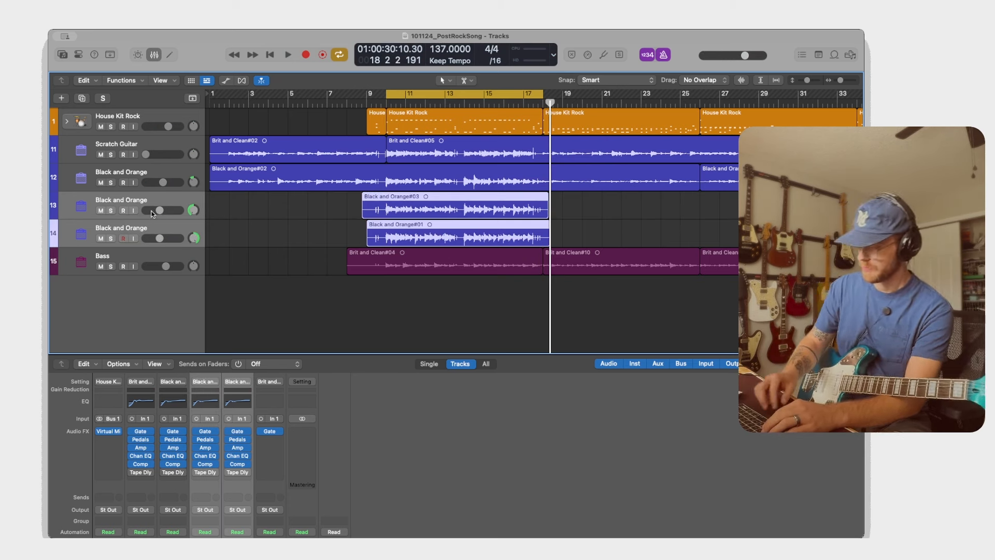
{"action": "left_click", "coordinate": [361, 335]}
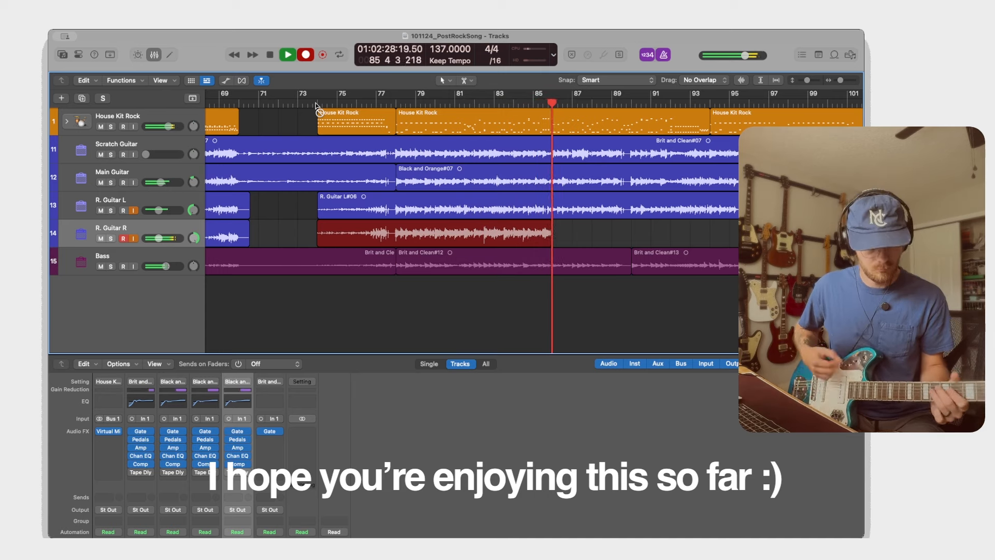
- Check the guitar's tuning on Input 1 with the Tuner and close it
{"action": "left_click", "coordinate": [604, 54]}
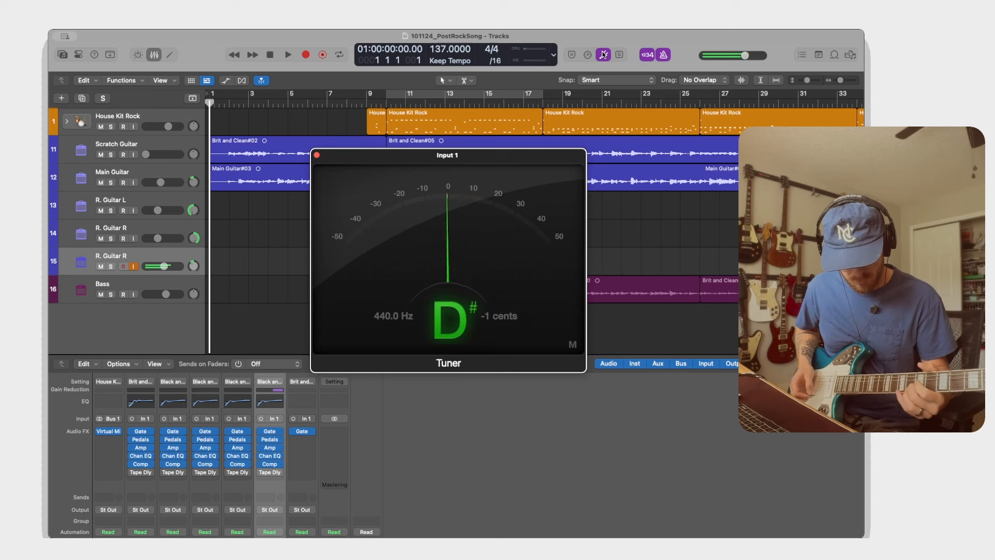
{"action": "left_click", "coordinate": [604, 54]}
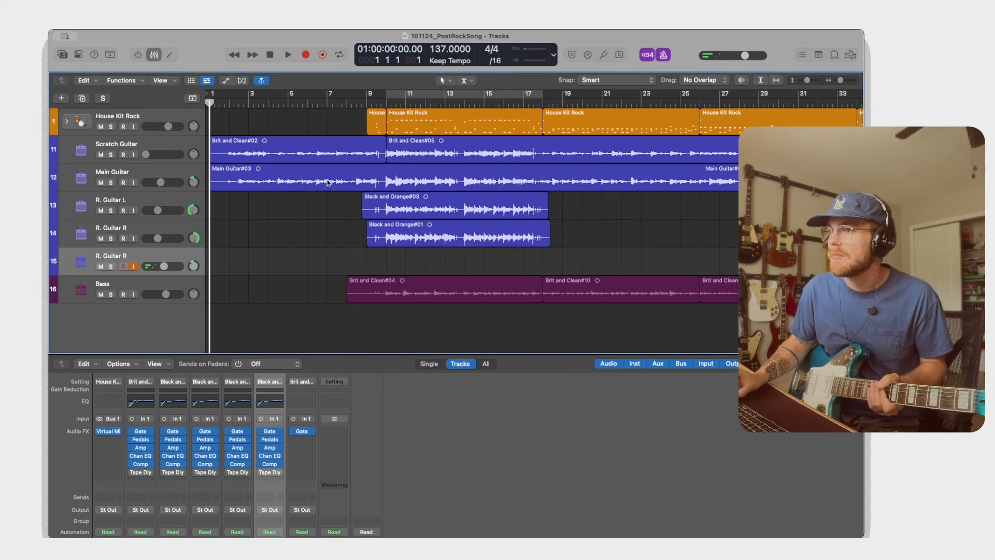
- Enable Tape Delay on the empty R. Guitar R track and record its part from about bar 9
{"action": "left_click", "coordinate": [308, 424]}
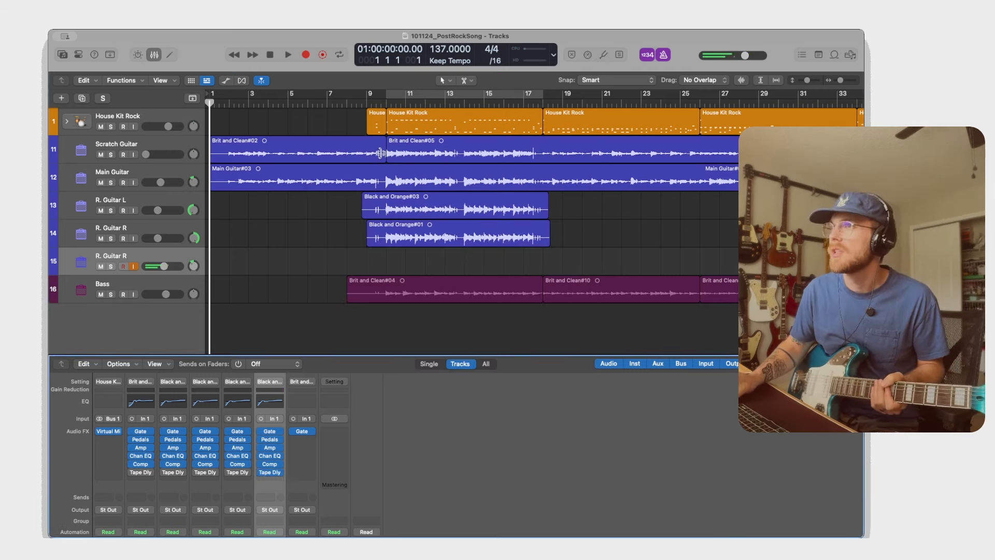
{"action": "left_click", "coordinate": [368, 102]}
{"action": "key", "text": "r"}
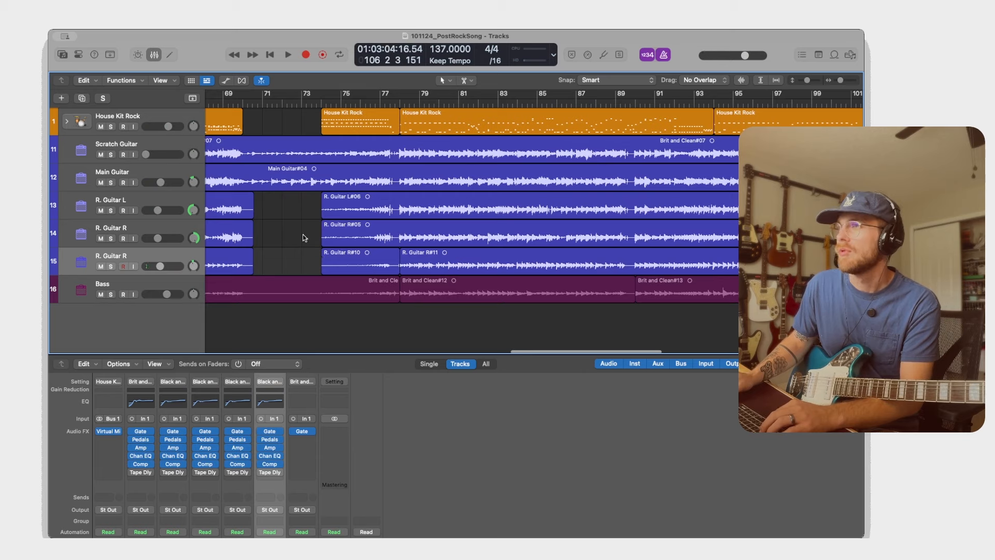
- Duplicate R. Guitar R track 15 with input monitoring on, and open and close the copy's Pedals plug-in
{"action": "scroll", "coordinate": [303, 235], "scroll_direction": "right", "scroll_amount": 3}
{"action": "scroll", "coordinate": [631, 130], "scroll_direction": "right", "scroll_amount": 3}
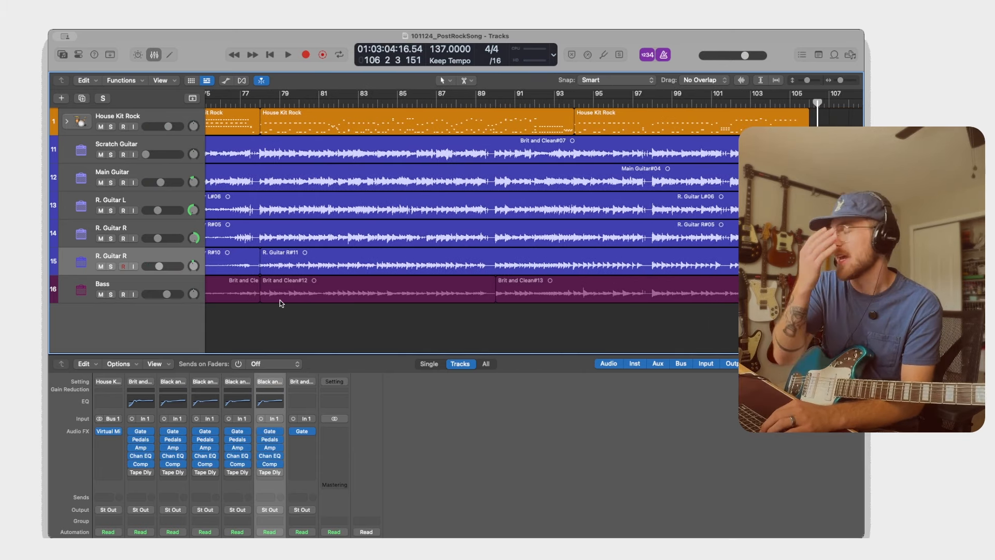
{"action": "scroll", "coordinate": [315, 330], "scroll_direction": "left", "scroll_amount": 2}
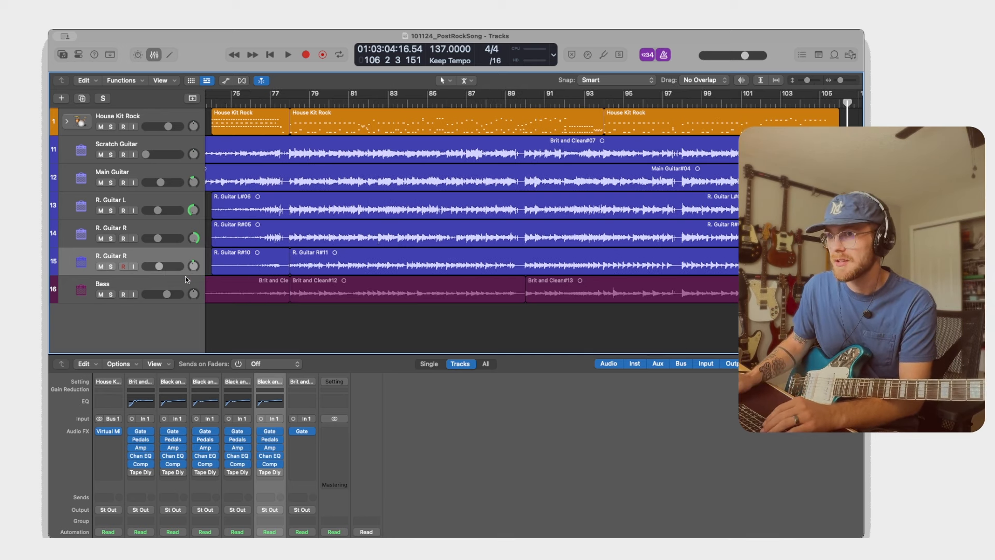
{"action": "key", "text": "super+d"}
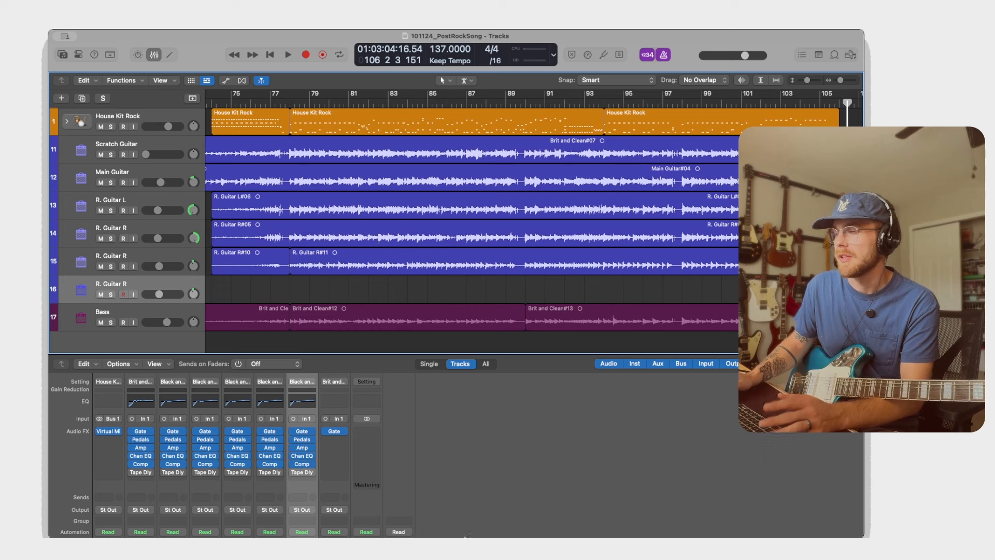
{"action": "left_click", "coordinate": [133, 295]}
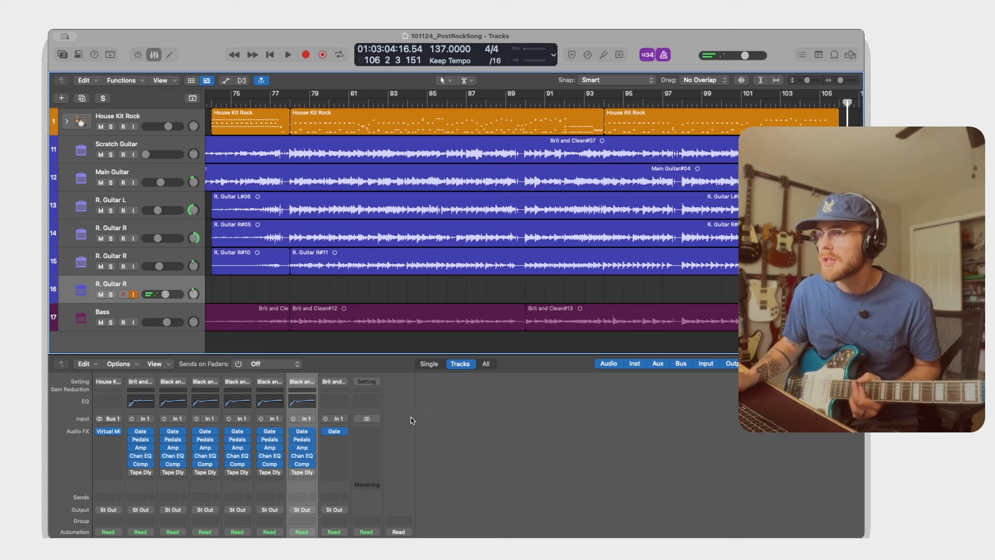
{"action": "left_click", "coordinate": [303, 441]}
{"action": "key", "text": "super+w"}
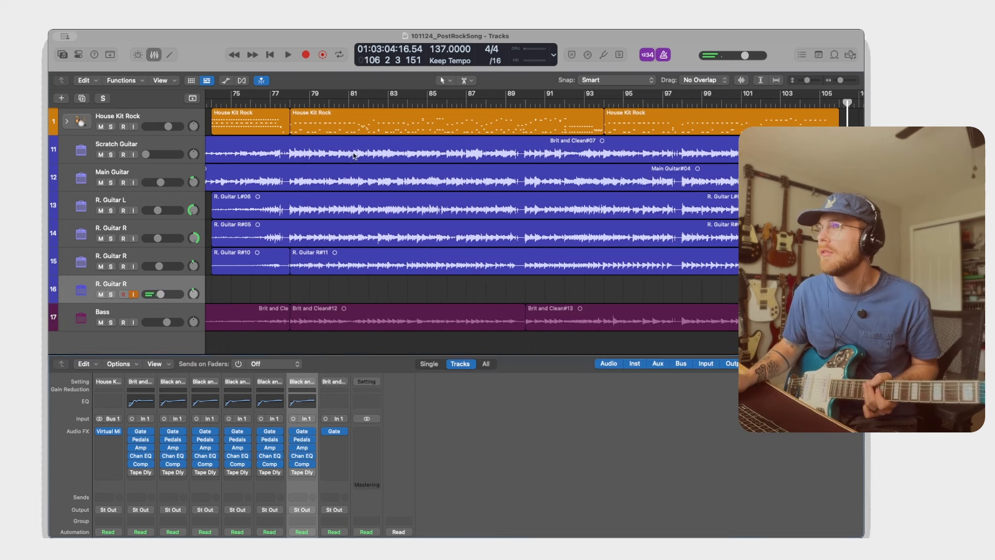
- Try to record a take on R. Guitar R track 16 from bar 77 beat 2 with its volume raised
{"action": "scroll", "coordinate": [672, 171], "scroll_direction": "left", "scroll_amount": 5}
{"action": "scroll", "coordinate": [672, 171], "scroll_direction": "left", "scroll_amount": 3}
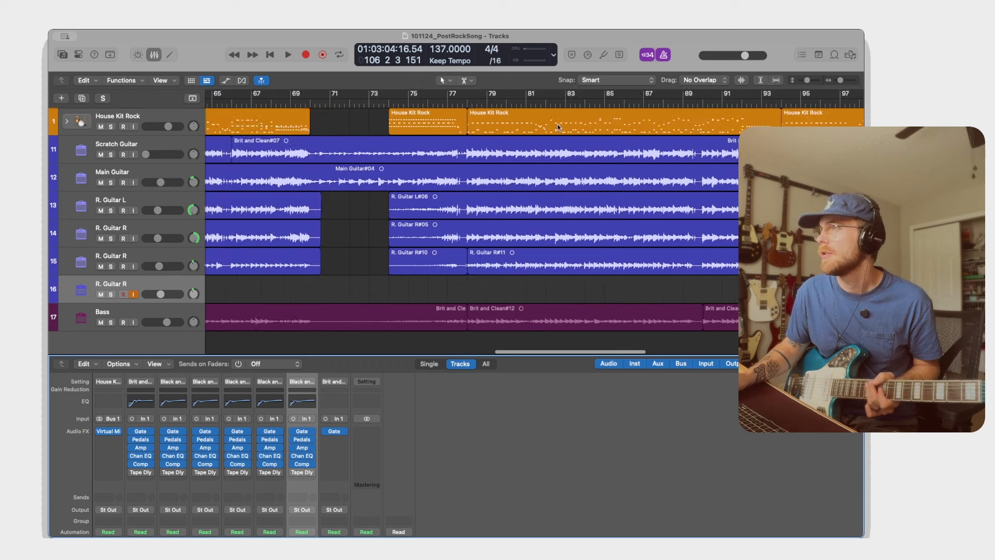
{"action": "left_click", "coordinate": [453, 102]}
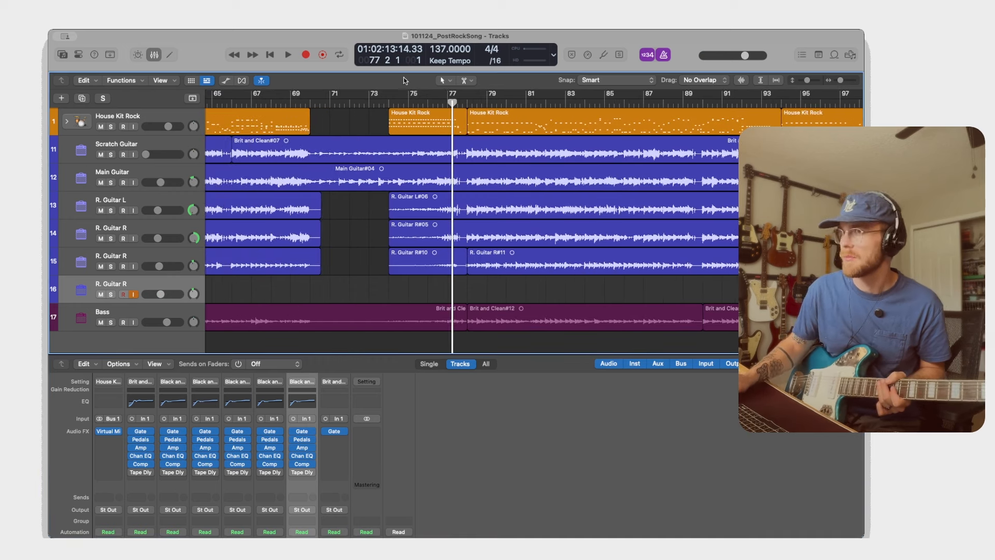
{"action": "left_click_drag", "start_coordinate": [162, 295], "coordinate": [166, 294]}
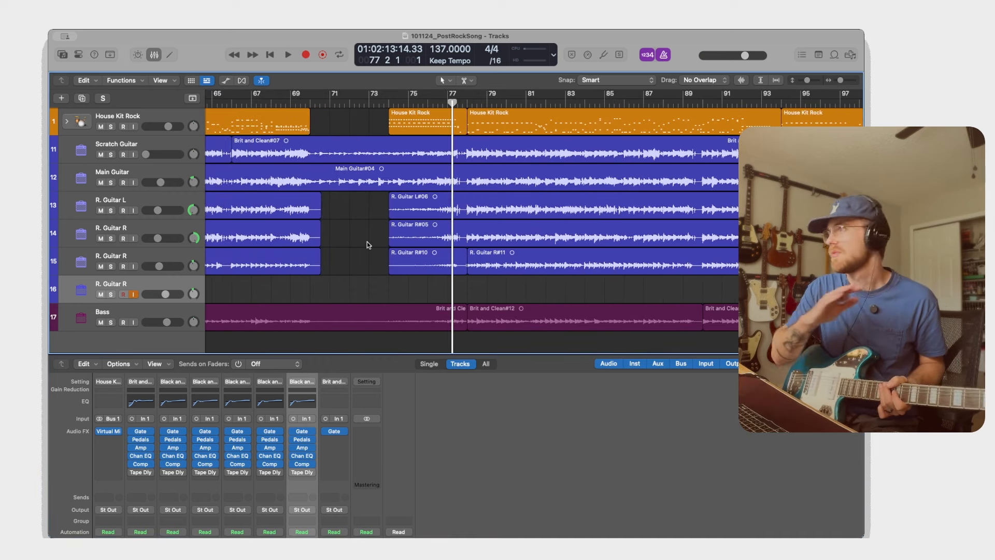
{"action": "key", "text": "r"}
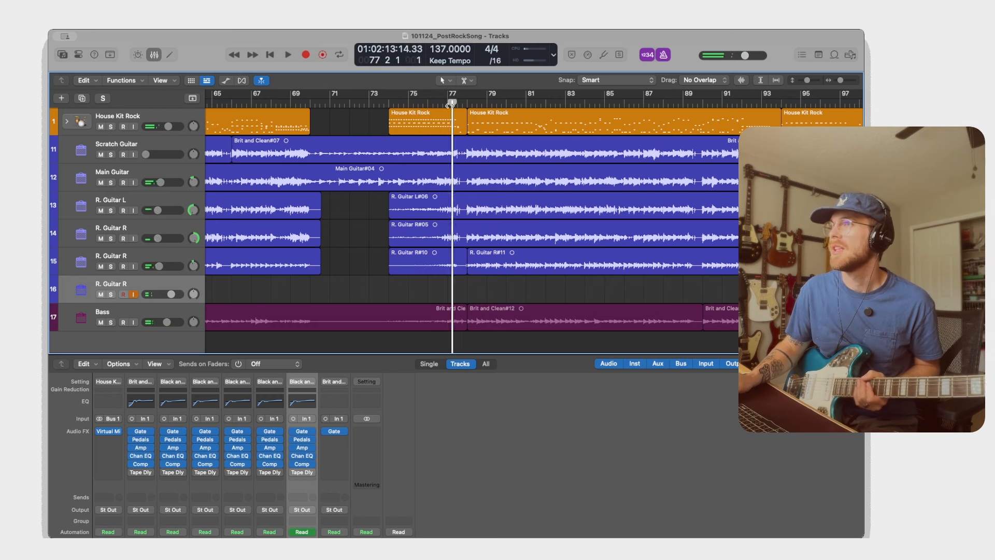
- Adjust the volume of R. Guitar R track 16 and record a take from bar 77 to about bar 94
{"action": "left_click", "coordinate": [449, 104]}
{"action": "left_click_drag", "start_coordinate": [165, 294], "coordinate": [161, 294]}
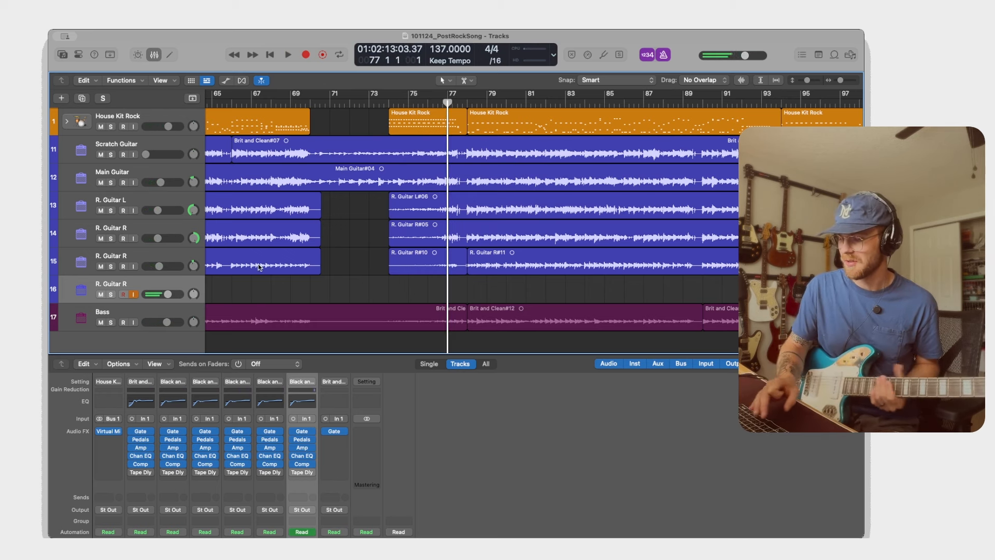
{"action": "key", "text": "r"}
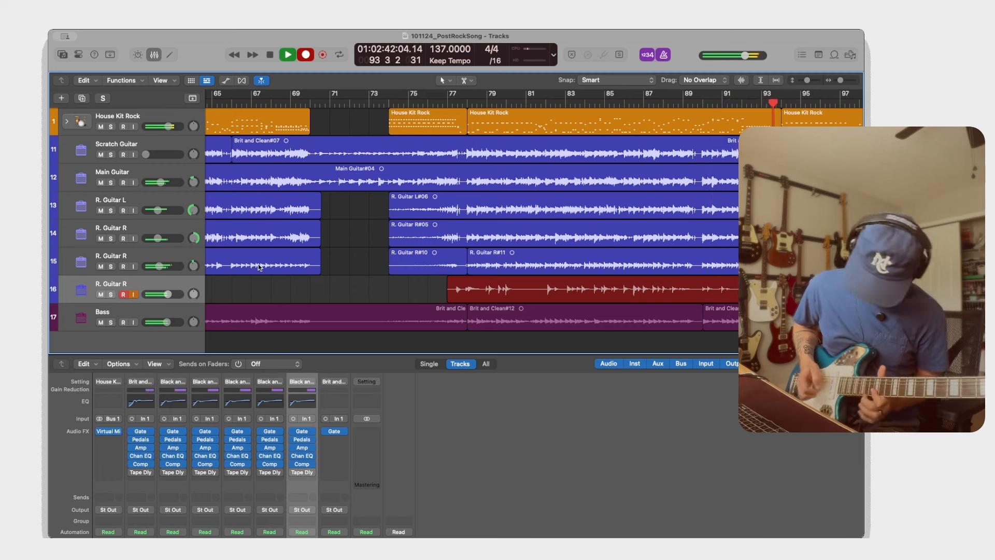
{"action": "key", "text": "space"}
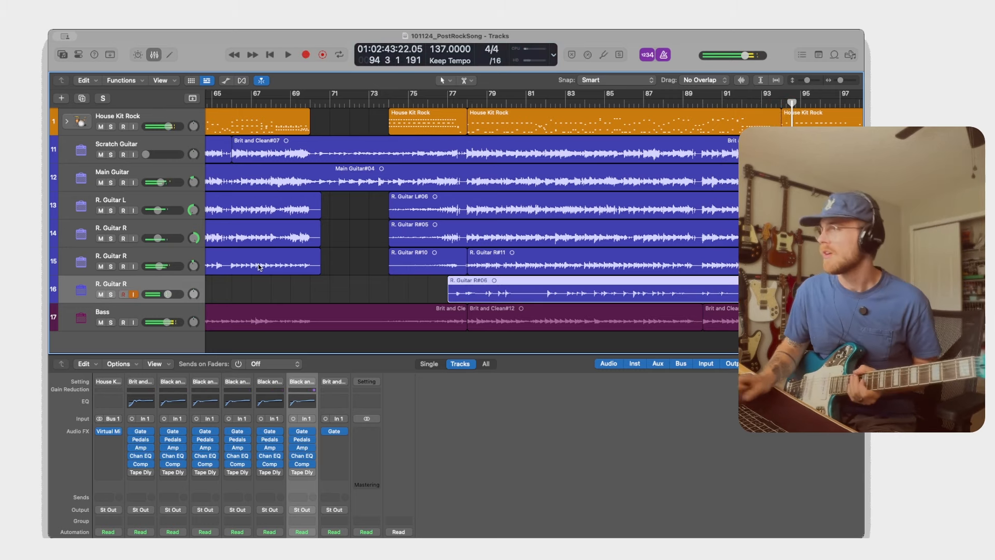
- Record the next section on R. Guitar R track 16 from bar 92 to about bar 97
{"action": "scroll", "coordinate": [709, 159], "scroll_direction": "right", "scroll_amount": 5}
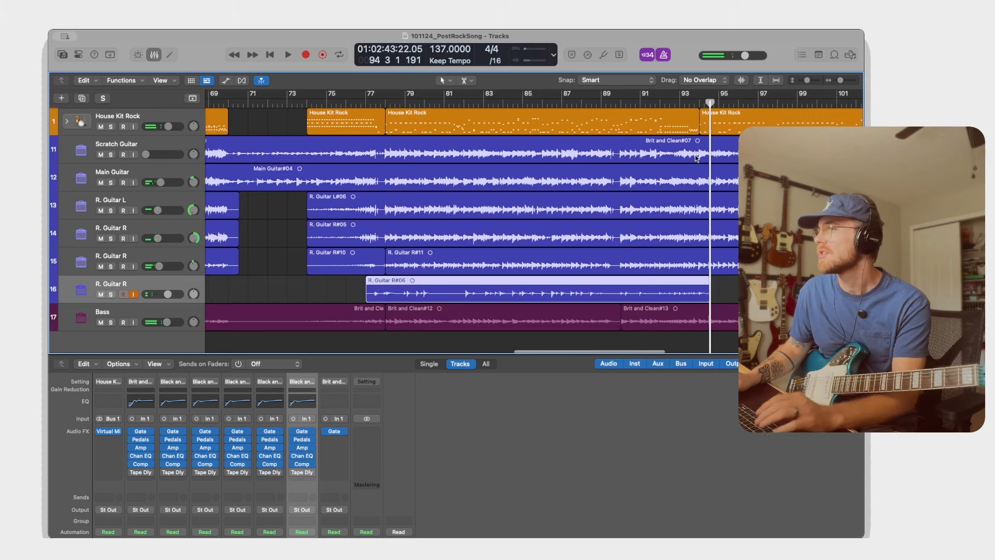
{"action": "left_click_drag", "start_coordinate": [840, 83], "coordinate": [842, 83]}
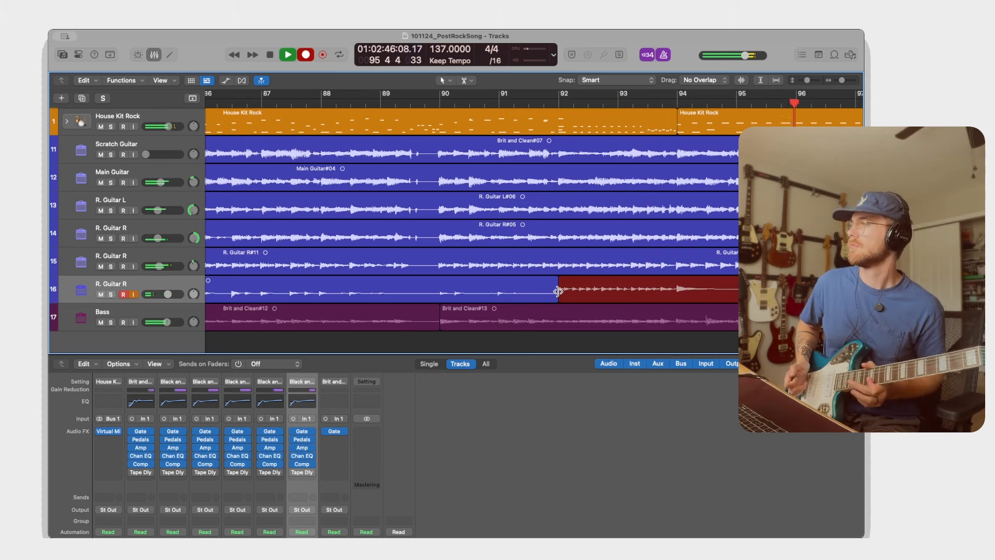
{"action": "key", "text": "space"}
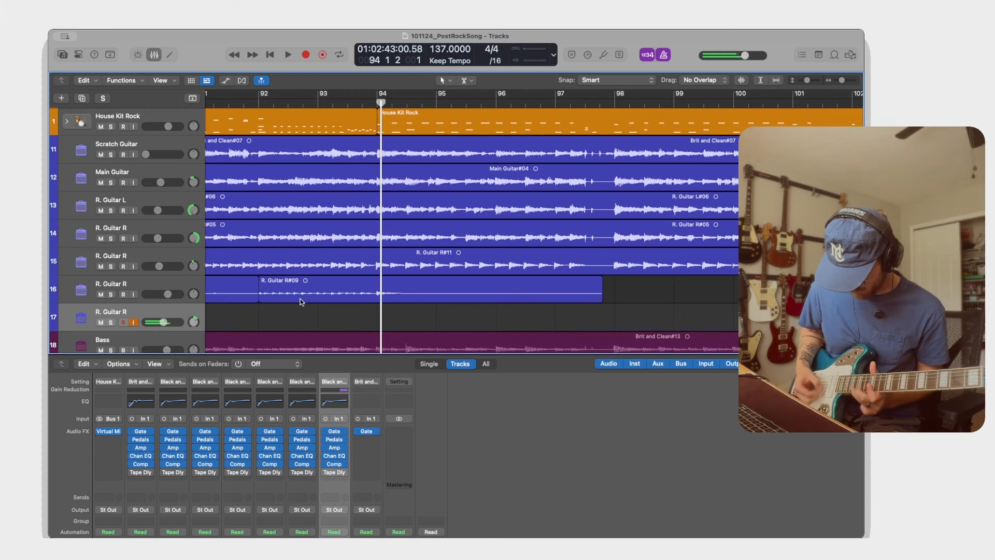
- Record another guitar layer on the empty R. Guitar R track 17 from about bar 93
{"action": "left_click", "coordinate": [325, 100]}
{"action": "key", "text": "r"}
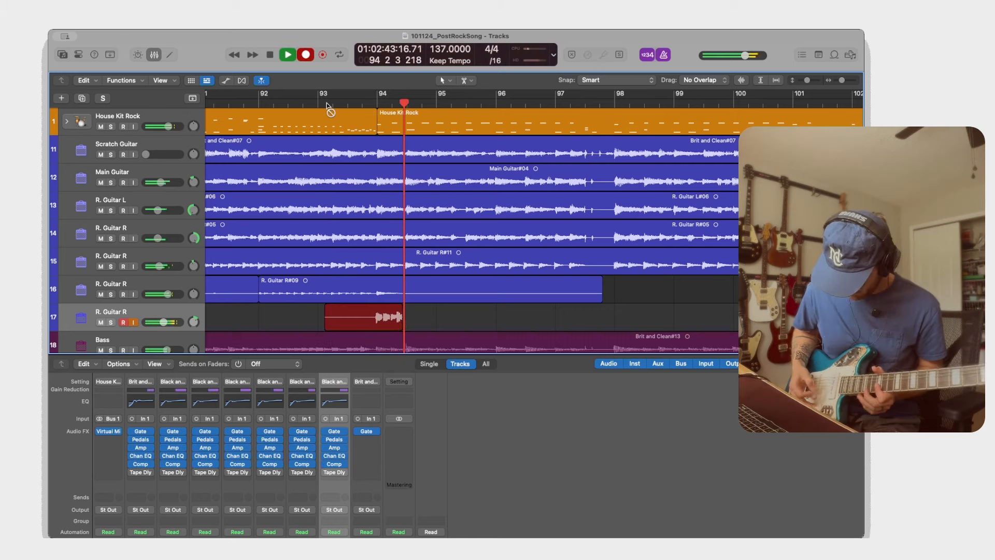